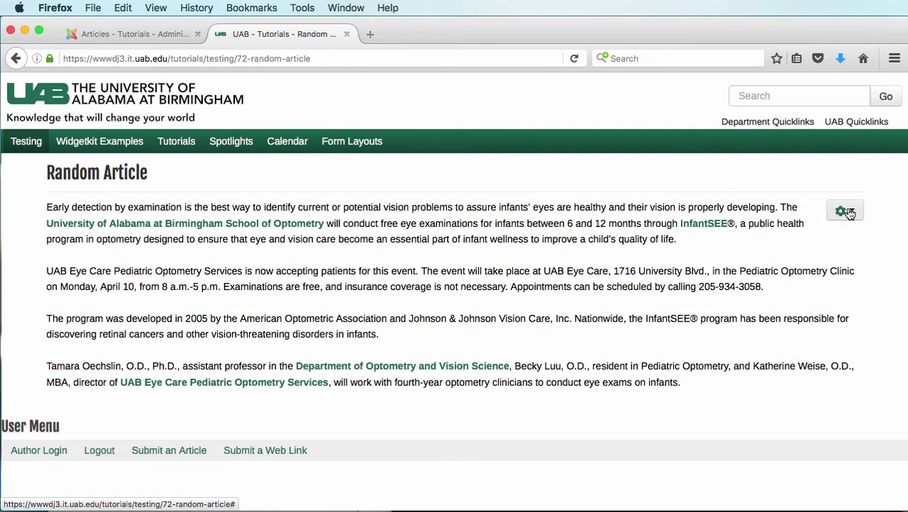
Step: Open the gear menu on the Random Article page to list Print, Email and Edit
click(845, 212)
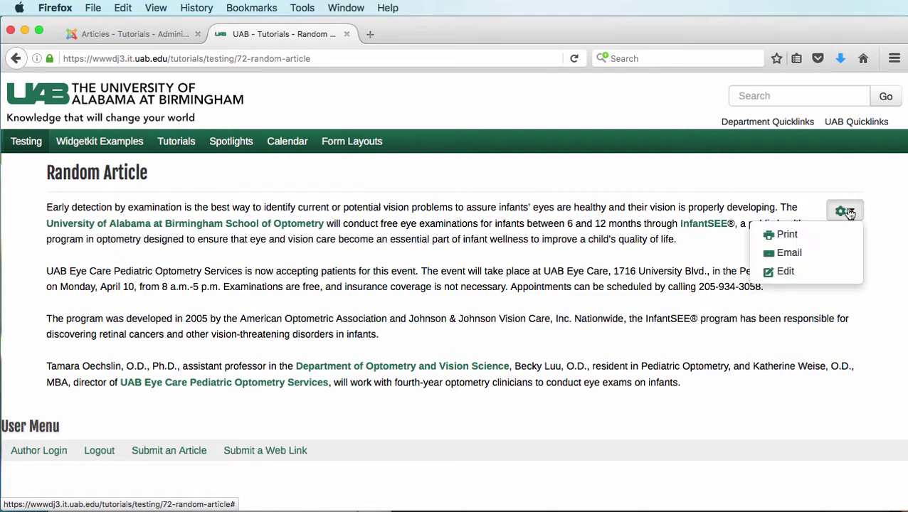
Step: Edit the Random Article and add 'Click here to view a pdf.' as a new last line
click(787, 271)
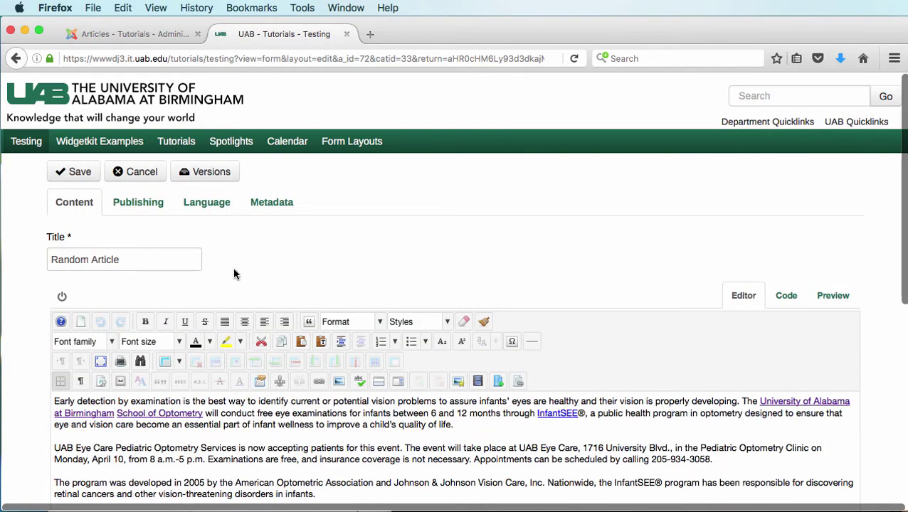
scroll(439, 393, down, 1)
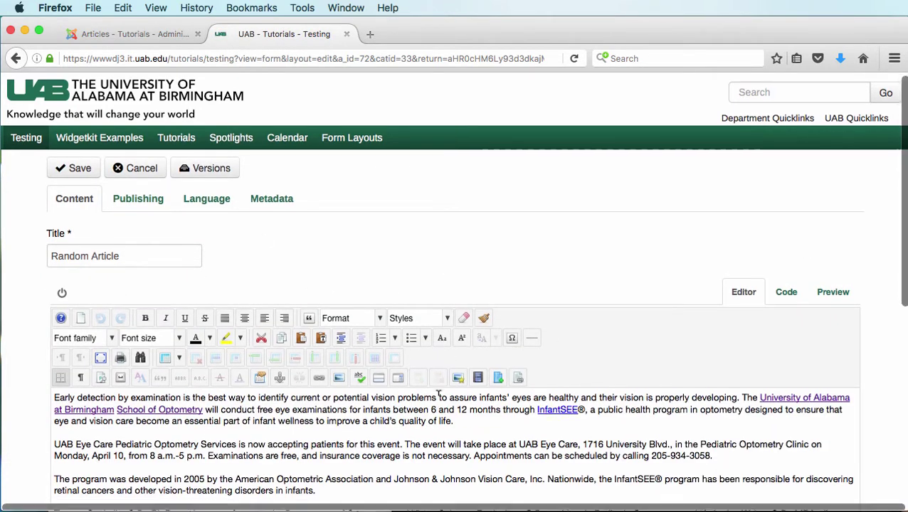
scroll(439, 393, down, 3)
scroll(622, 424, up, 1)
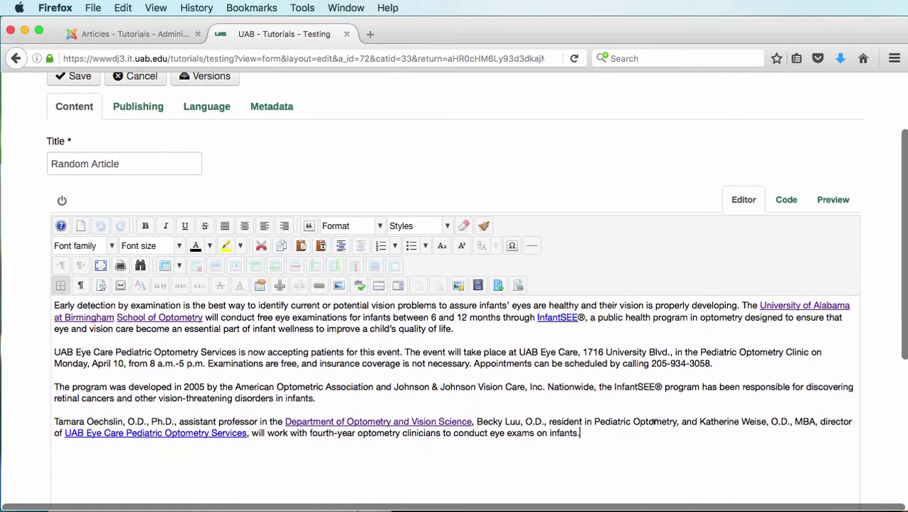
key(Return)
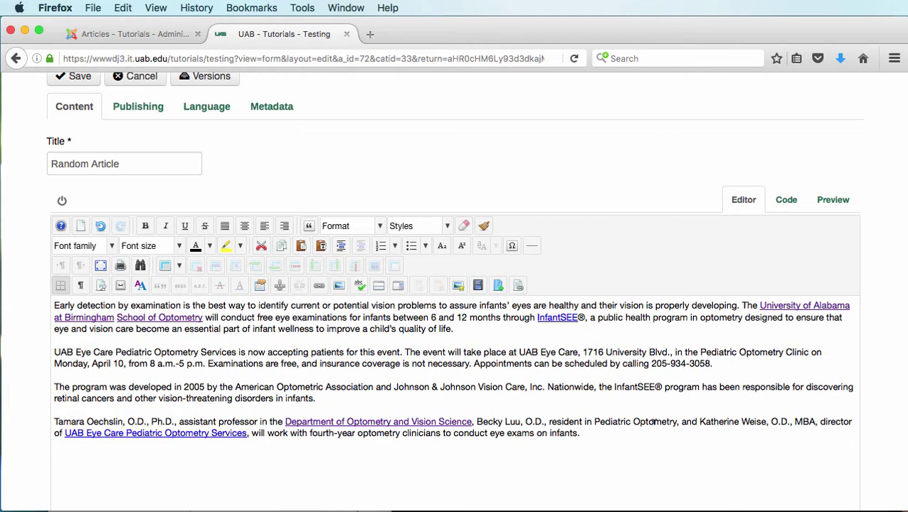
text(Click here to view a pdf.)
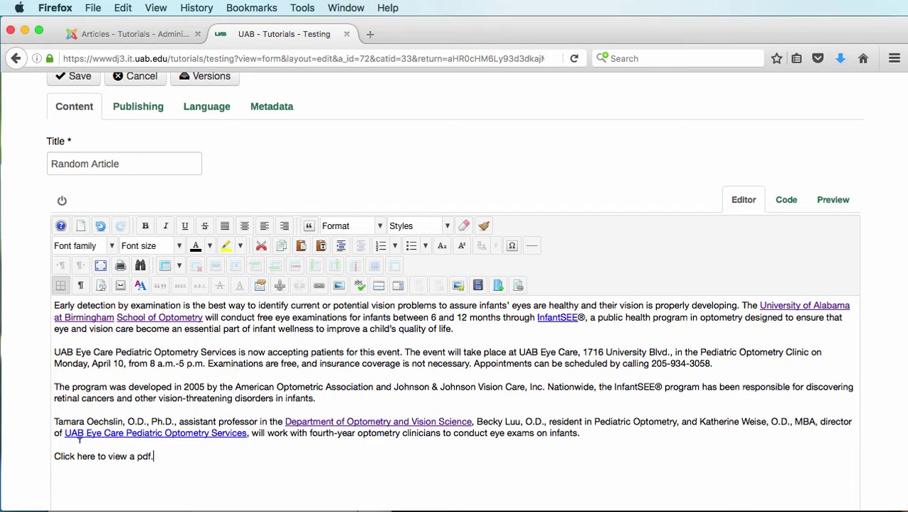
Step: Select the 'Click here to view a pdf.' line and open JCE File Manager showing 15 folders and 24 files
drag(167, 453, 48, 456)
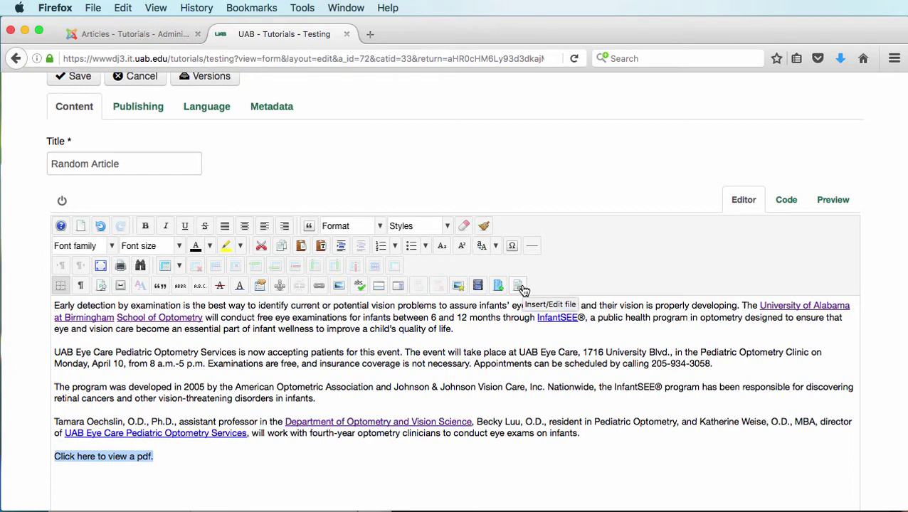
click(519, 286)
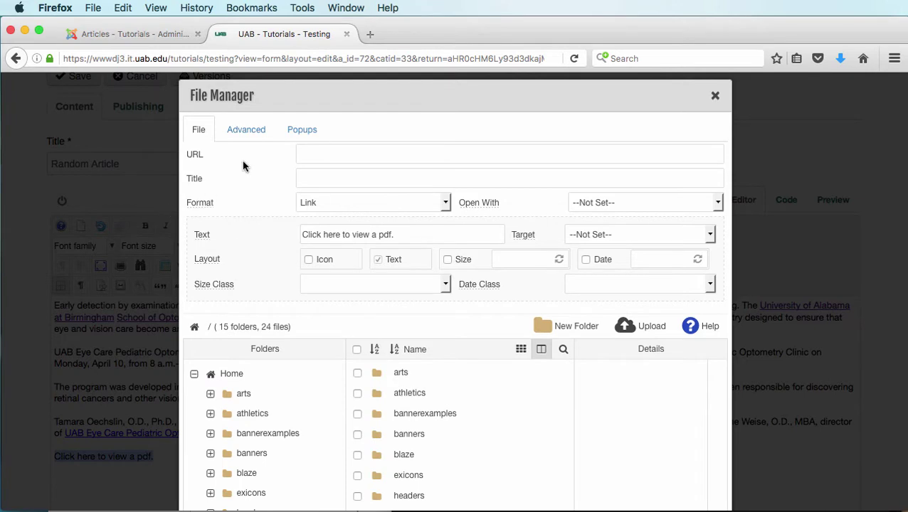
mouse_move(208, 270)
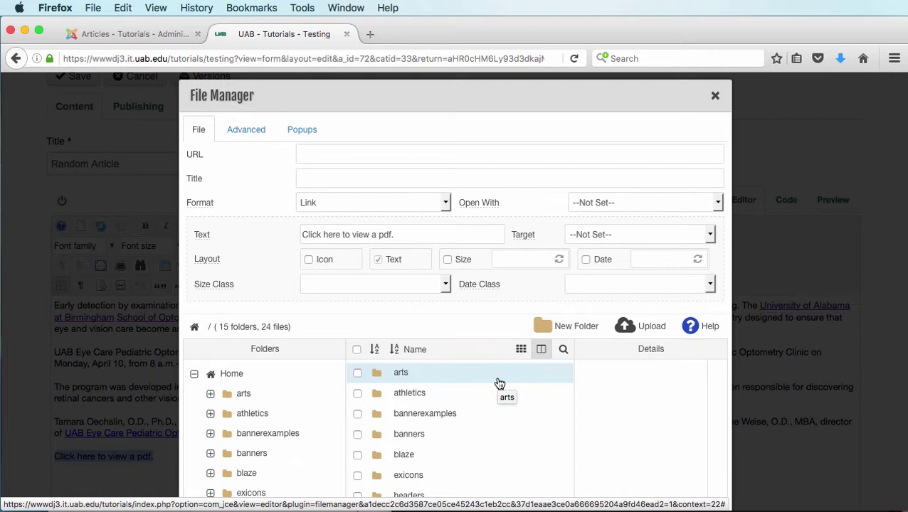
scroll(459, 398, down, 12)
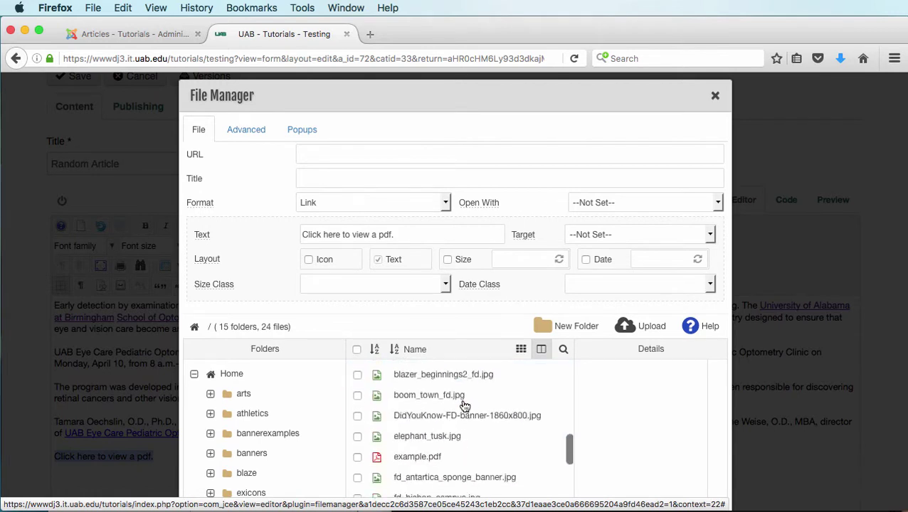
scroll(469, 427, up, 3)
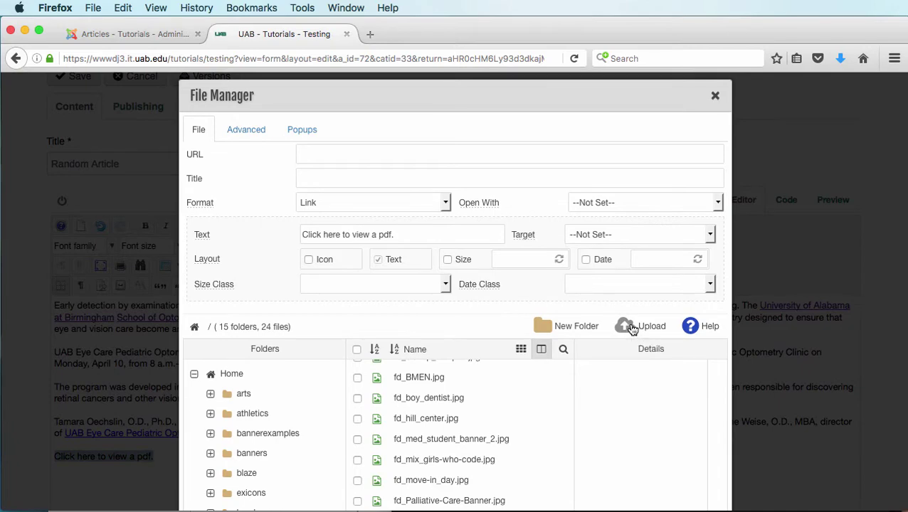
Step: Upload How to Add a reCaptcha.pdf from the Desktop as How_to_Add_a_reCaptcha.pdf (235.62 KB)
click(631, 329)
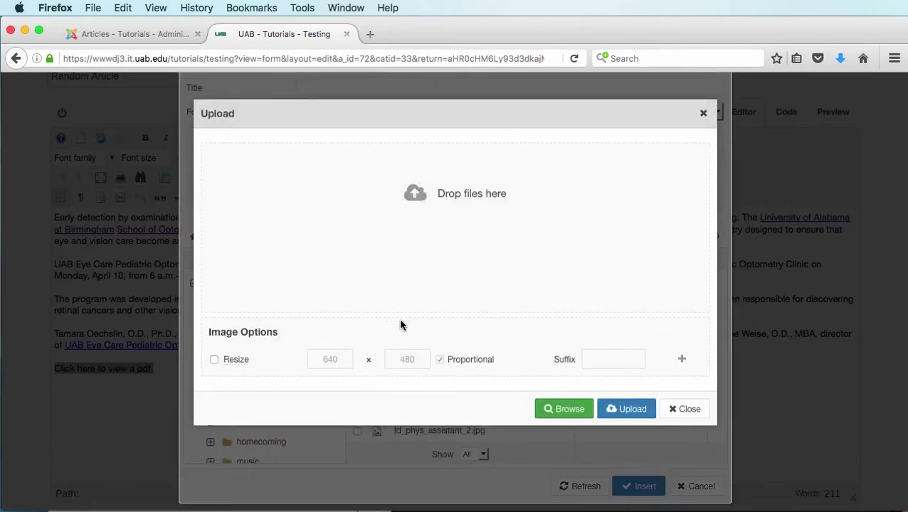
click(546, 407)
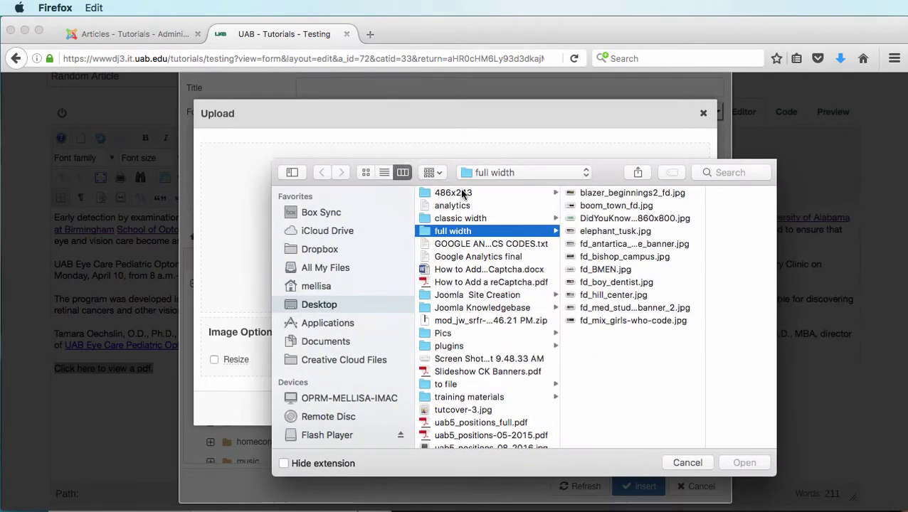
click(470, 284)
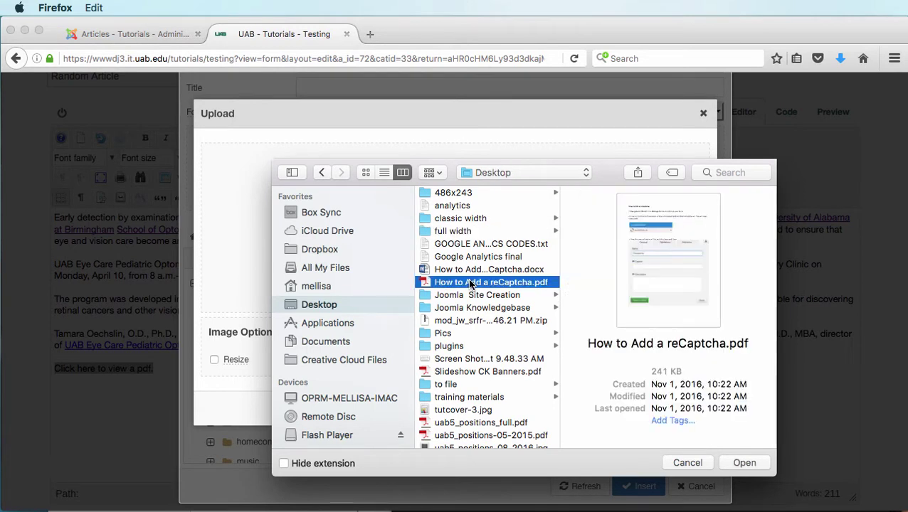
click(744, 462)
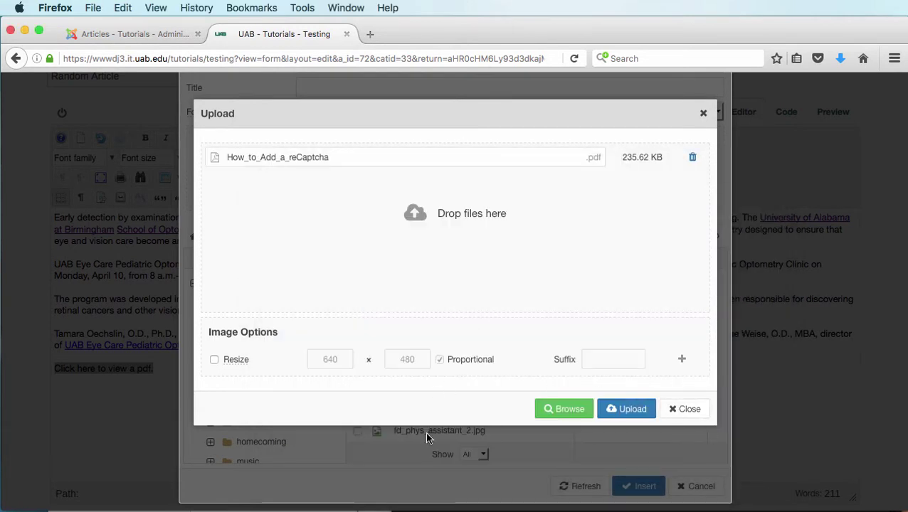
click(624, 411)
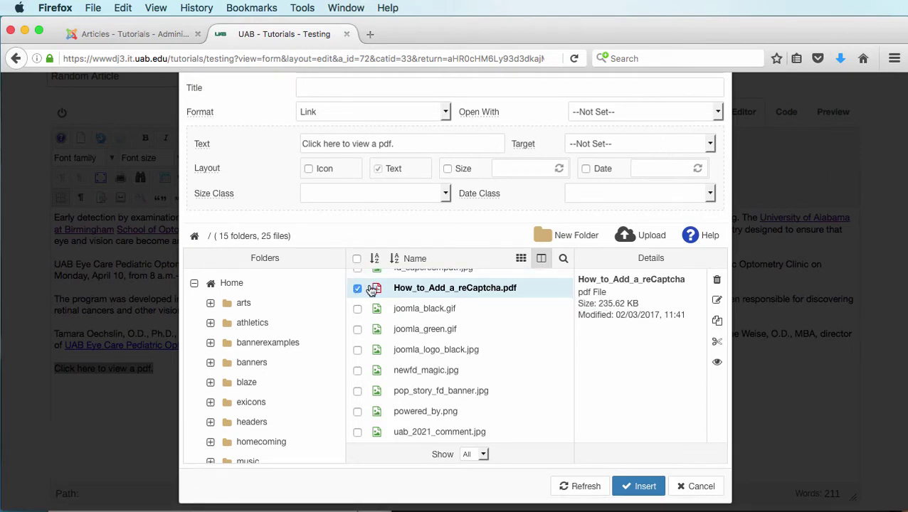
Step: Link the line to How_to_Add_a_reCaptcha.pdf, keeping the existing link text, and insert it
click(413, 288)
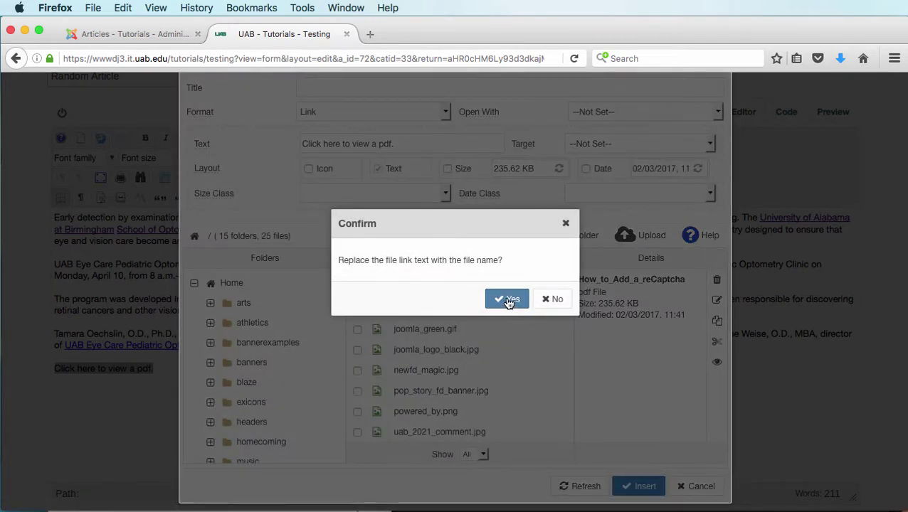
click(555, 300)
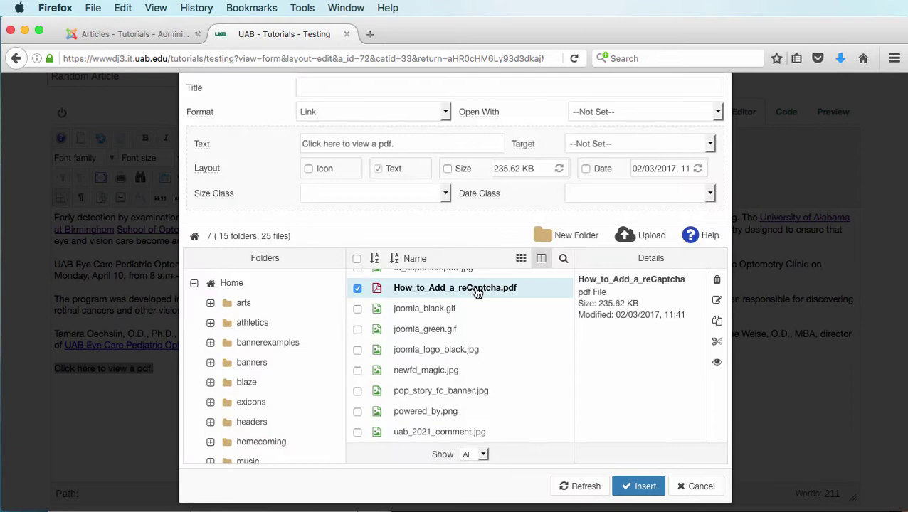
scroll(501, 236, up, 1)
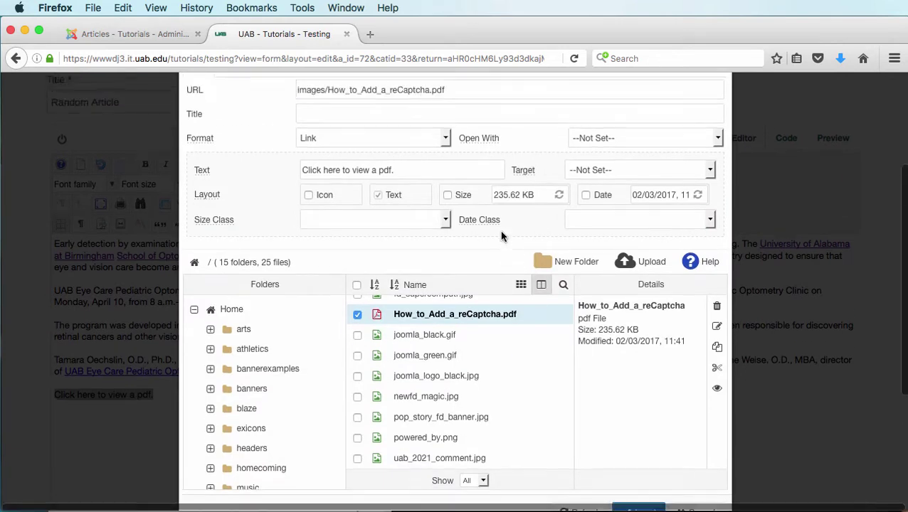
scroll(501, 236, up, 2)
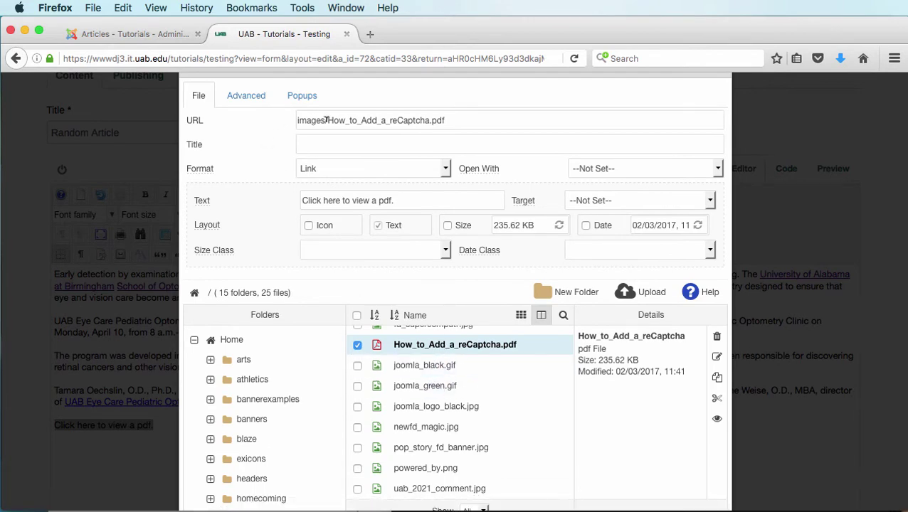
scroll(462, 355, down, 5)
click(644, 425)
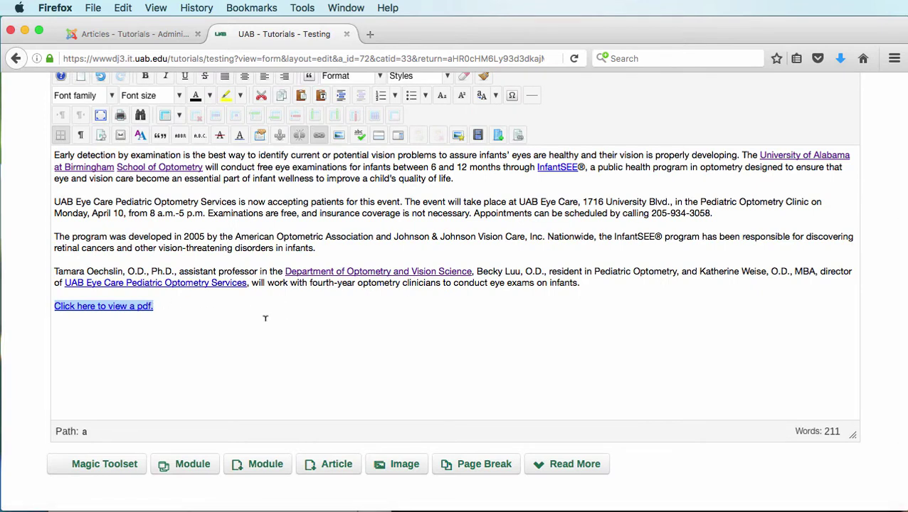
click(290, 322)
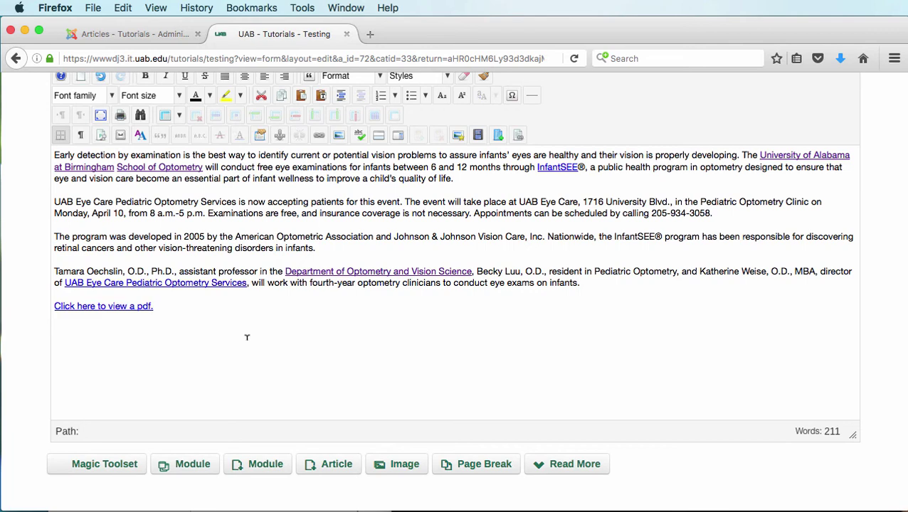
scroll(203, 318, up, 4)
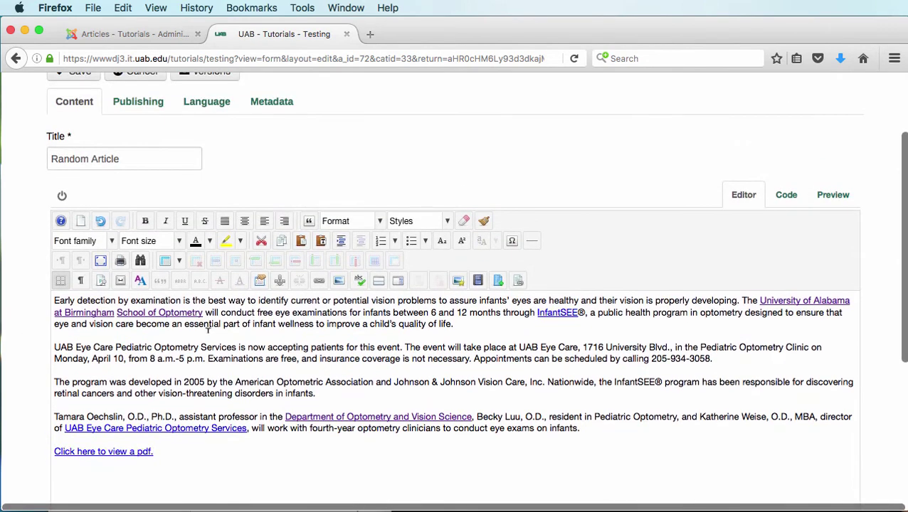
scroll(209, 329, up, 3)
Step: Save the article, then reopen Random Article for editing from the gear menu
click(62, 172)
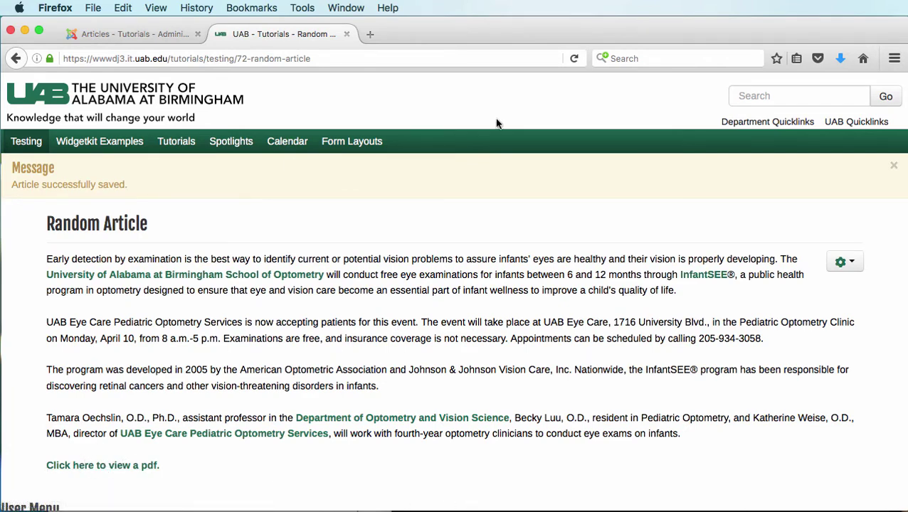
click(853, 264)
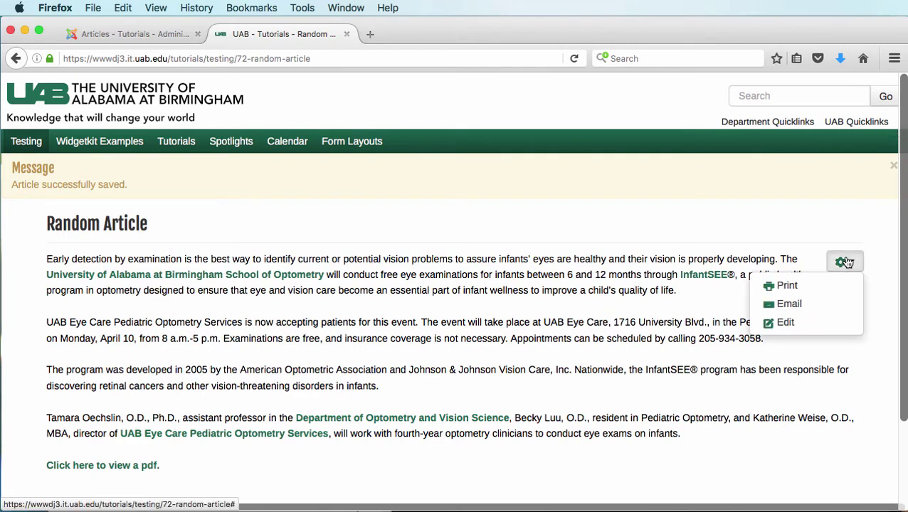
click(798, 319)
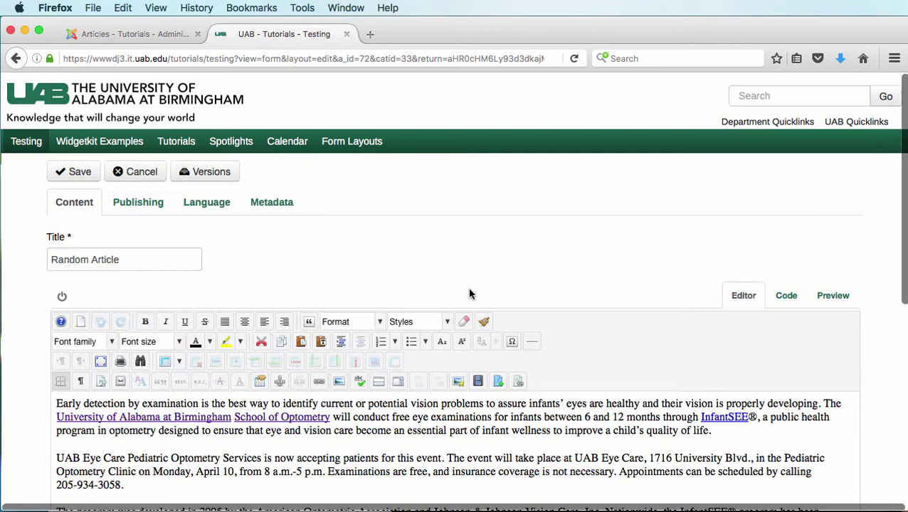
scroll(436, 285, down, 8)
scroll(435, 296, up, 3)
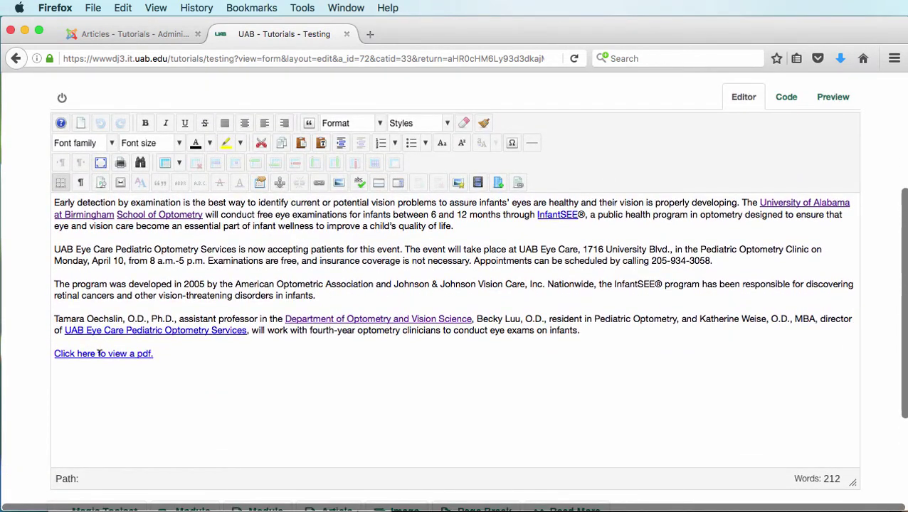
Step: Set the pdf link's layout to Icon and its target to 'Open in new window'
click(100, 353)
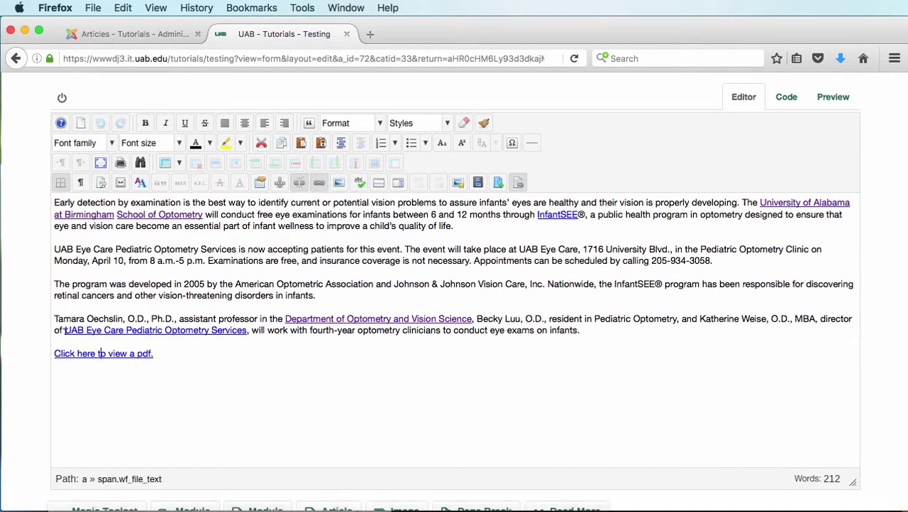
click(518, 183)
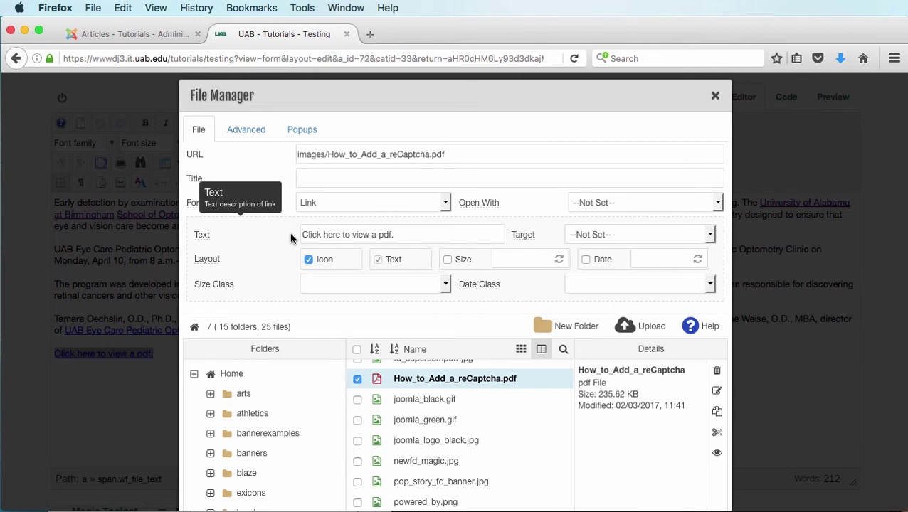
click(710, 235)
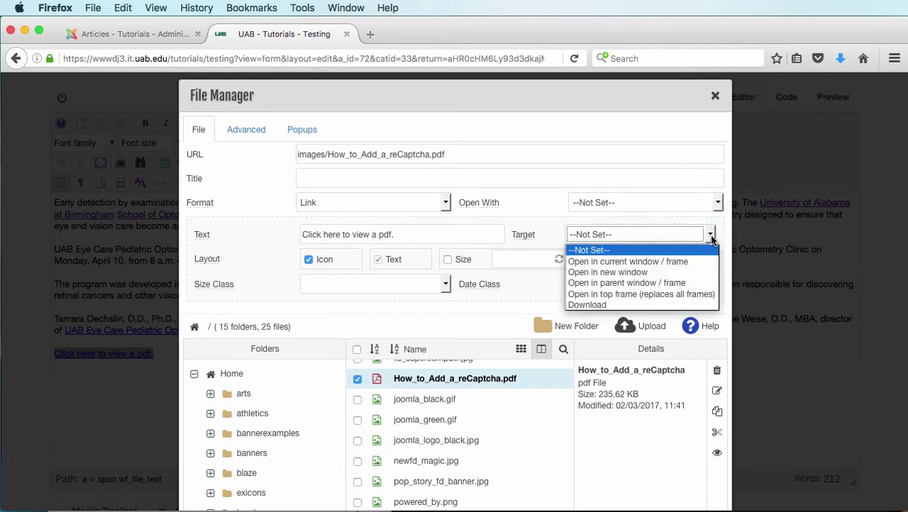
click(628, 275)
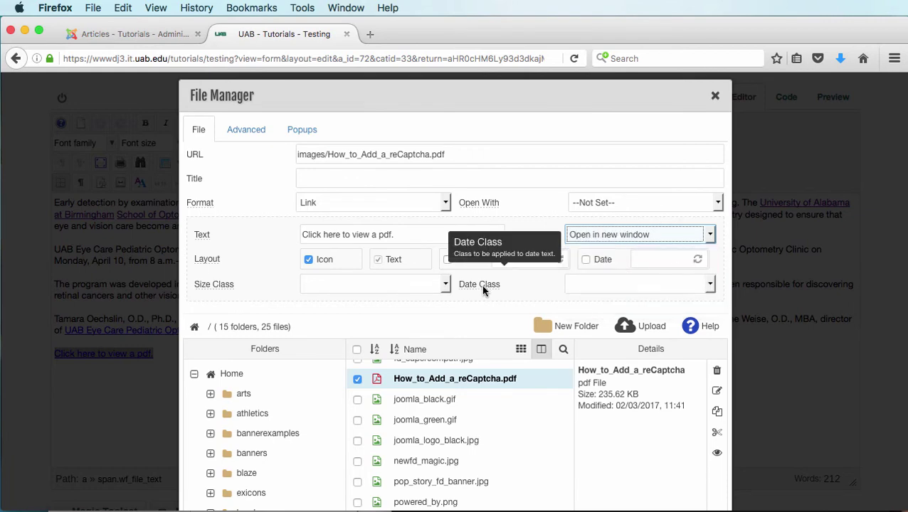
scroll(482, 284, down, 2)
scroll(482, 290, down, 5)
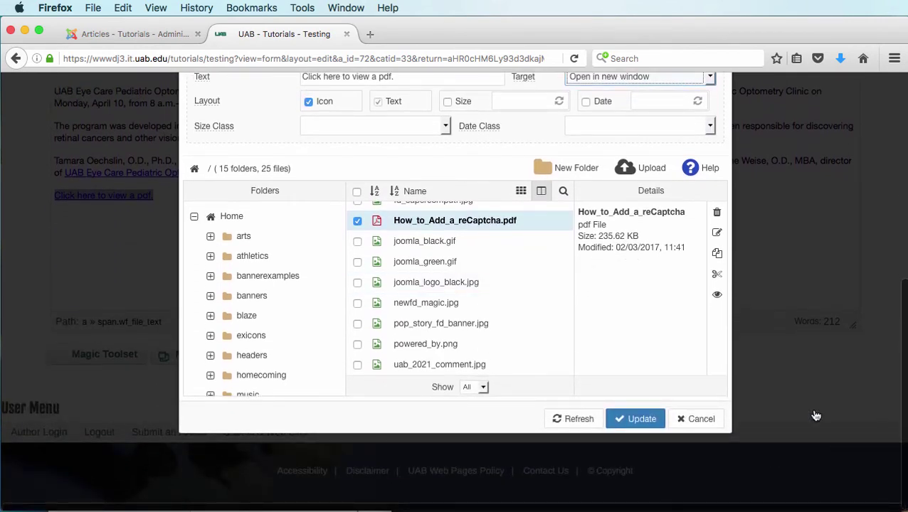
Step: Apply the link changes, save the article, and open How_to_Add_a_reCaptcha.pdf through the link
click(633, 419)
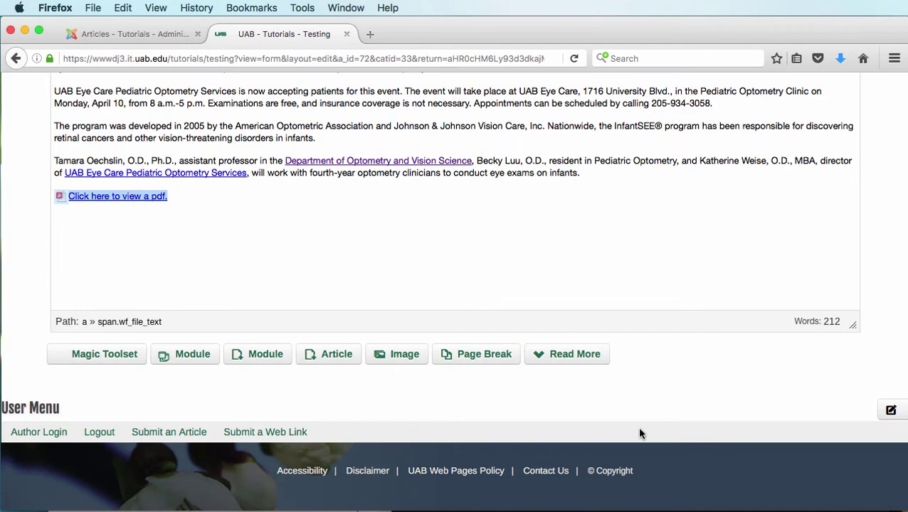
scroll(573, 349, up, 10)
scroll(562, 356, down, 5)
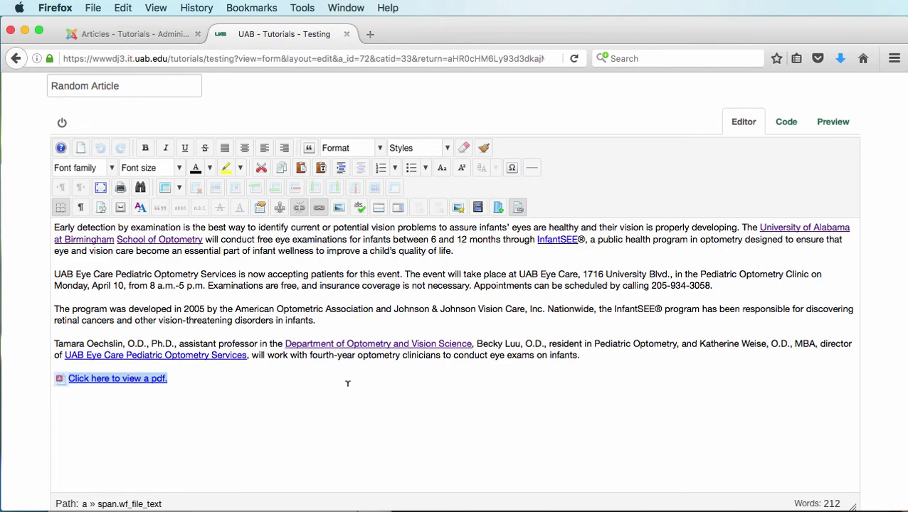
scroll(347, 384, up, 5)
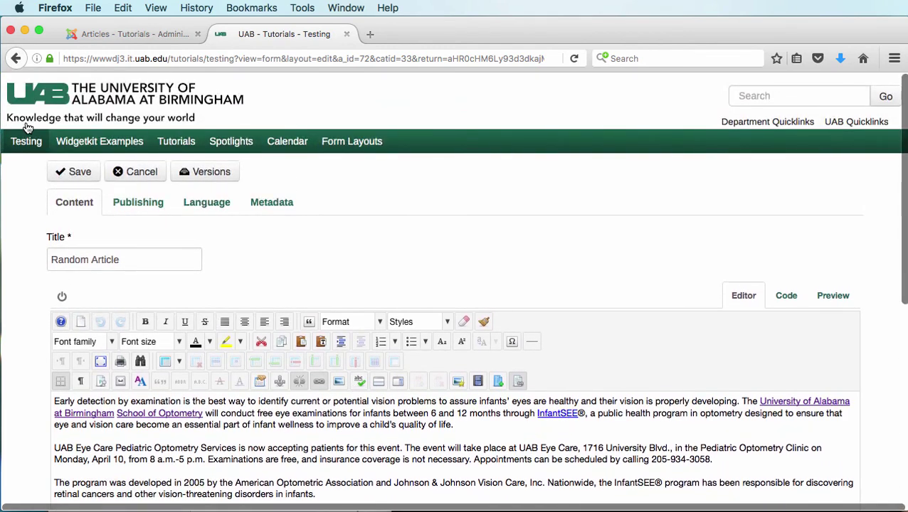
click(60, 174)
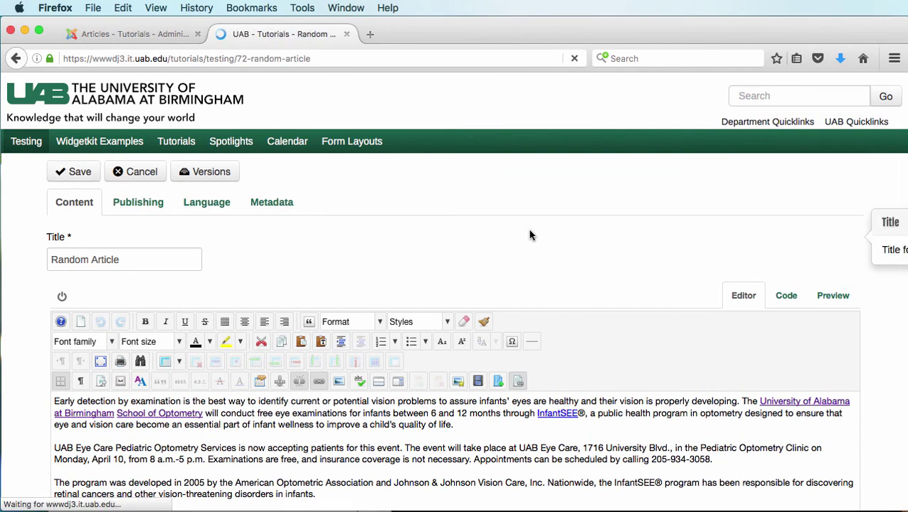
scroll(523, 237, down, 3)
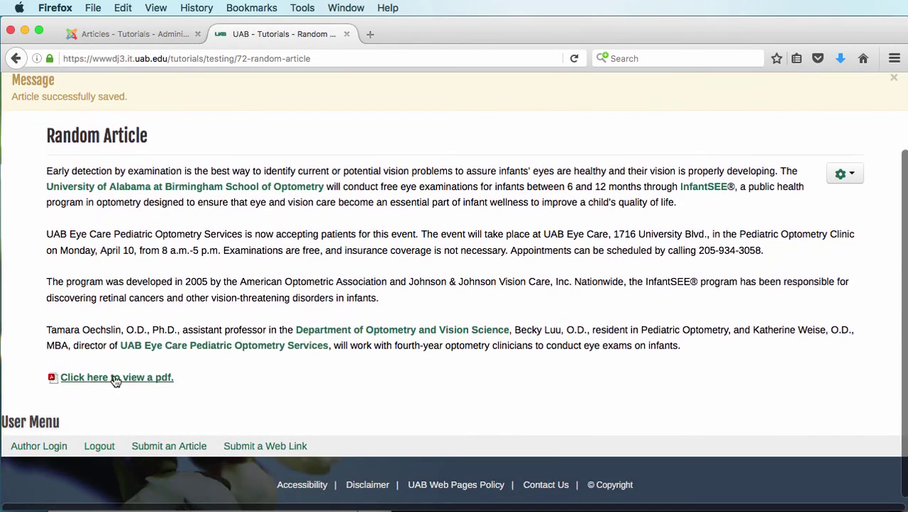
click(111, 377)
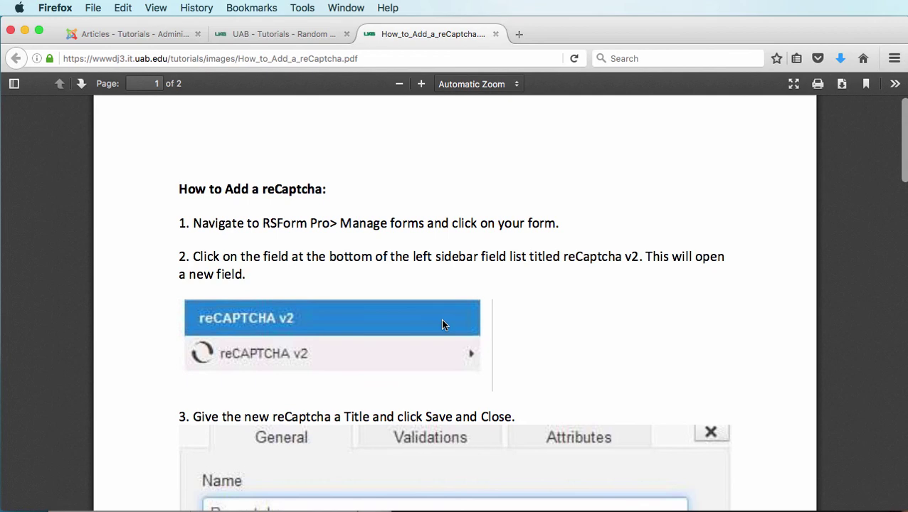